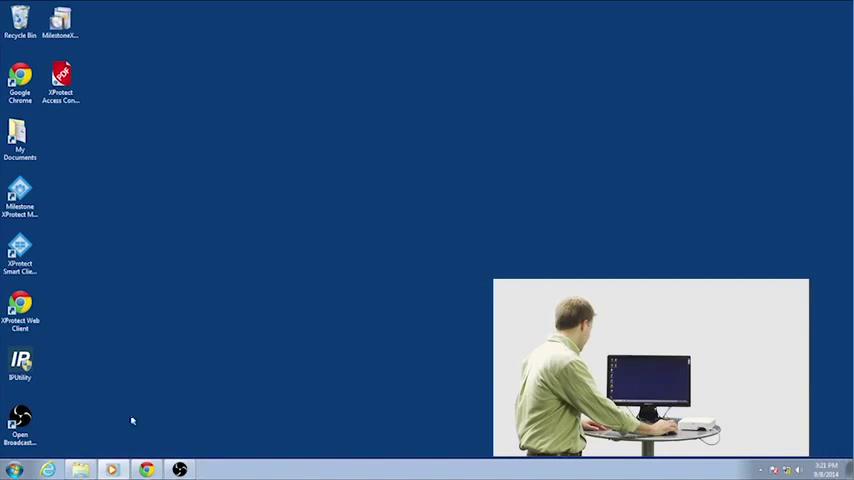
Launch AXIS IP Utility and open the AXIS A1001 door controller's web interface.
double_click(27, 368)
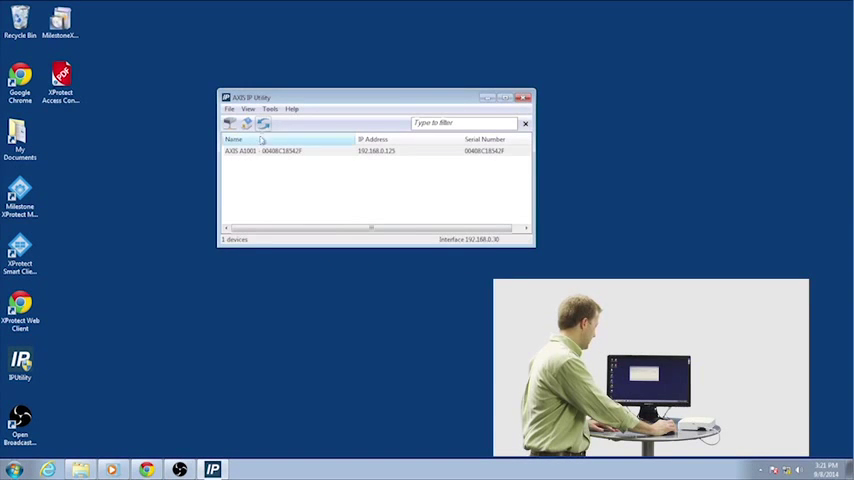
double_click(373, 152)
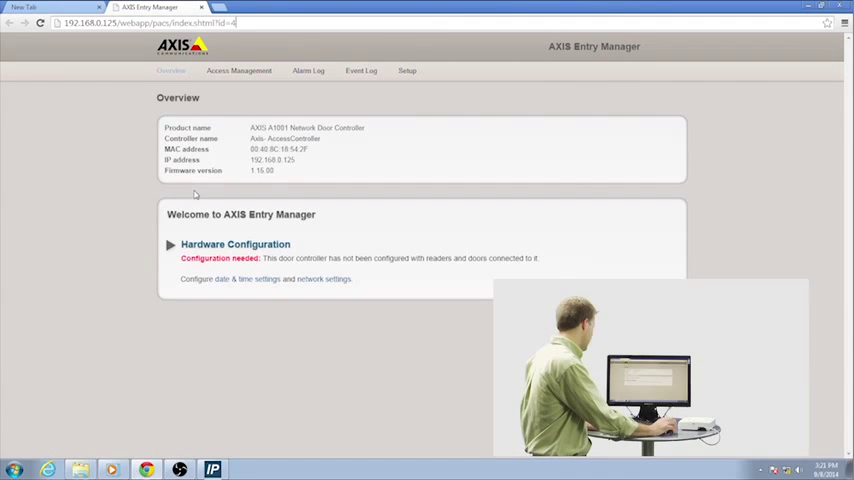
Go to Setup and show the Hardware Configuration page for the controller.
click(405, 74)
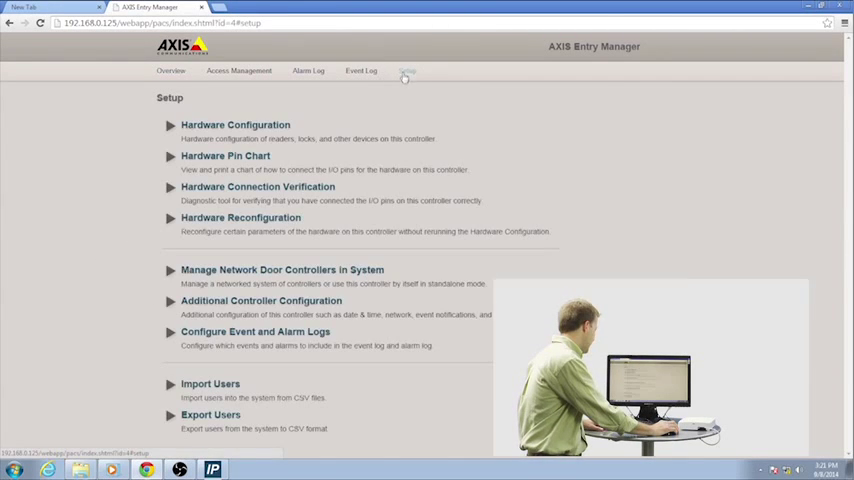
click(200, 129)
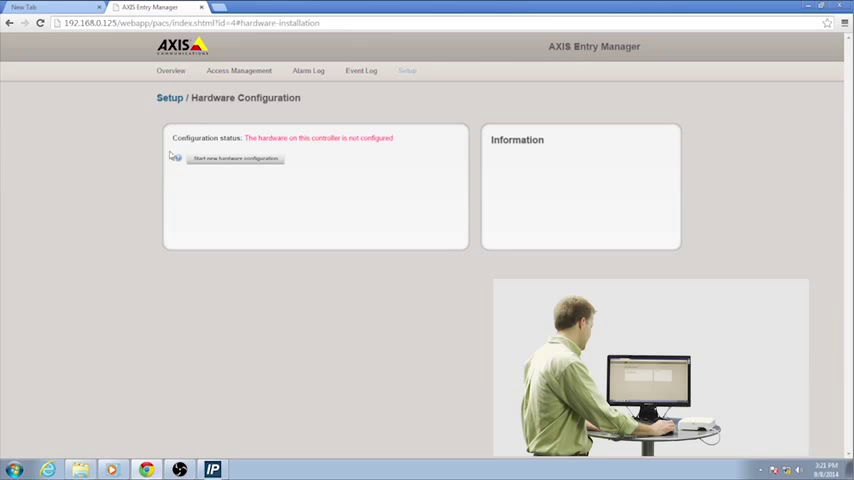
Start a new hardware configuration for Axis-AccessController with 1 door named Door.
click(222, 160)
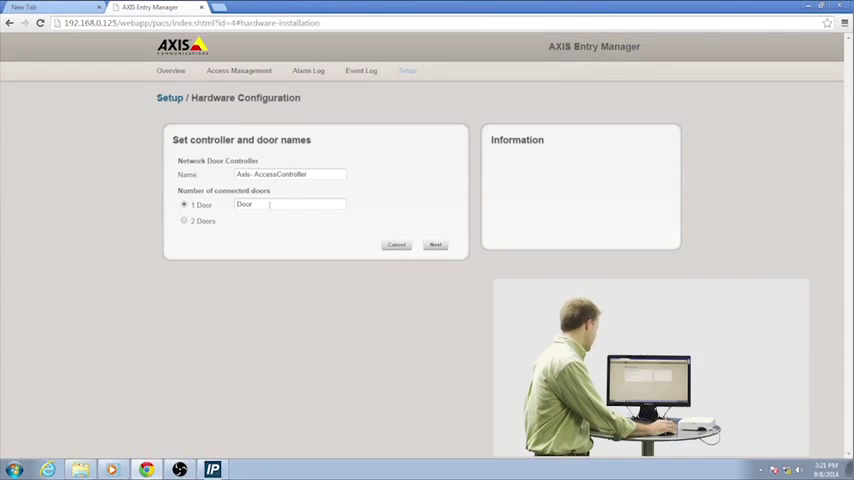
Accept the controller and door names and proceed to Configure locks.
click(435, 247)
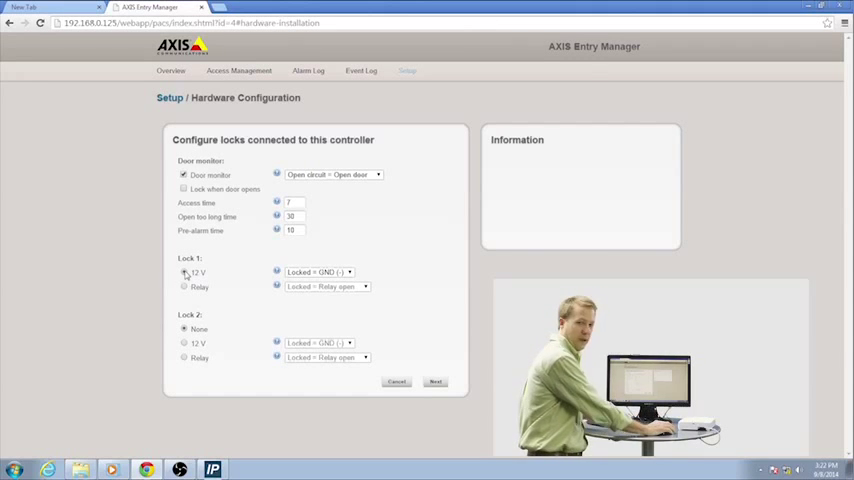
Keep the lock settings, add an Exit REX to the Wiegand entrance reader, and finish the configuration.
click(435, 382)
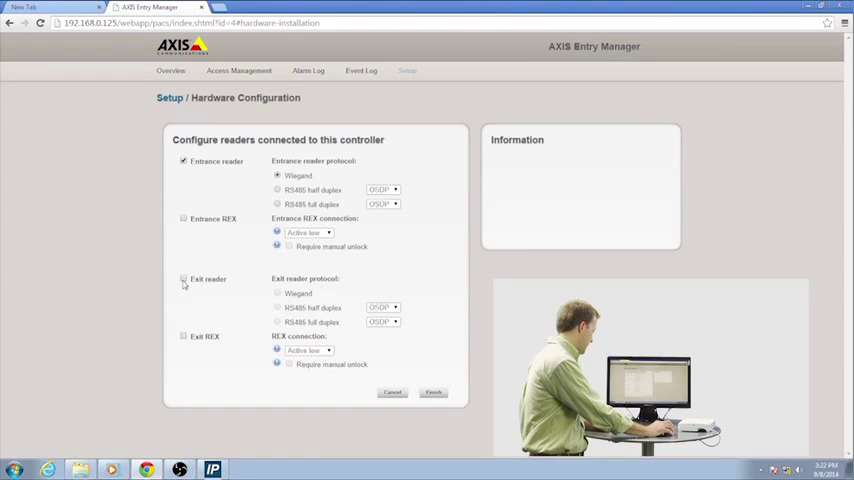
click(183, 337)
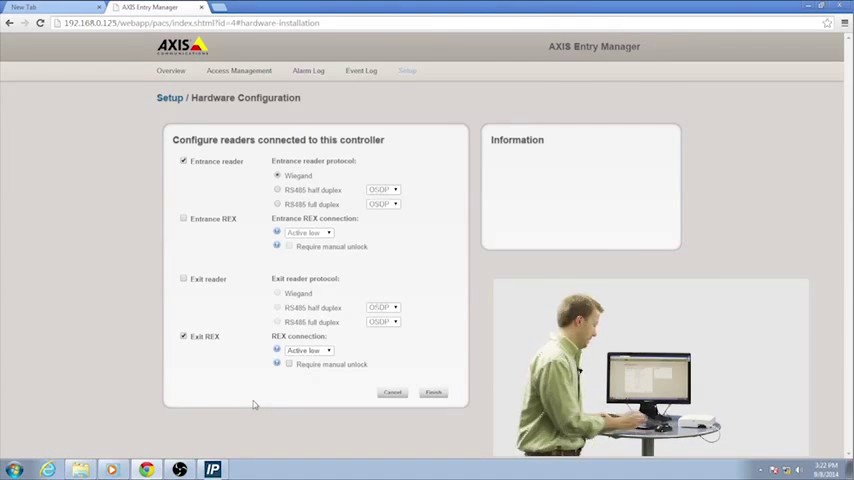
click(434, 396)
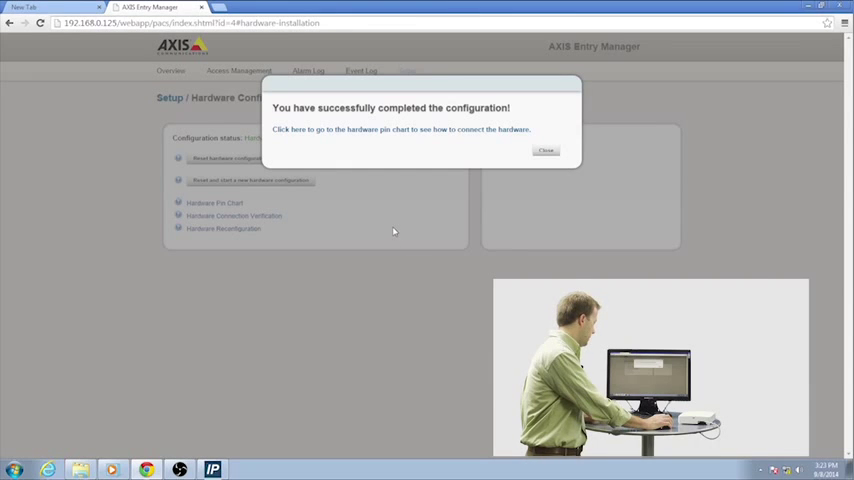
click(357, 136)
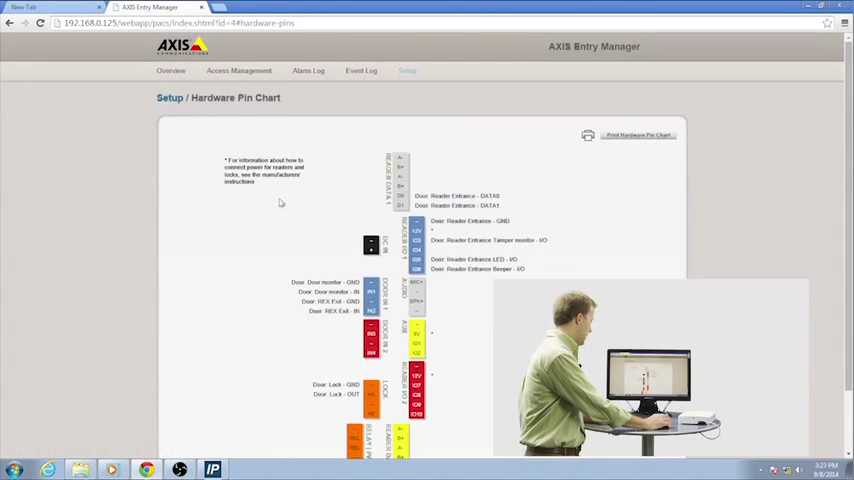
scroll(250, 209, down, 1)
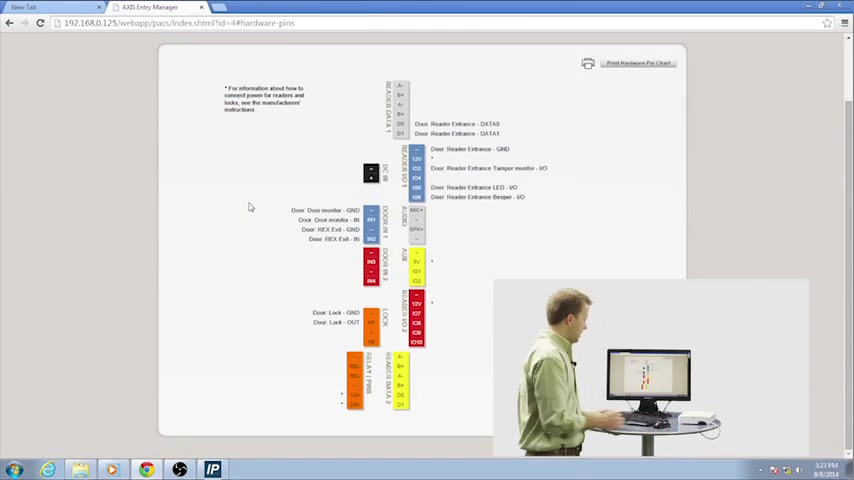